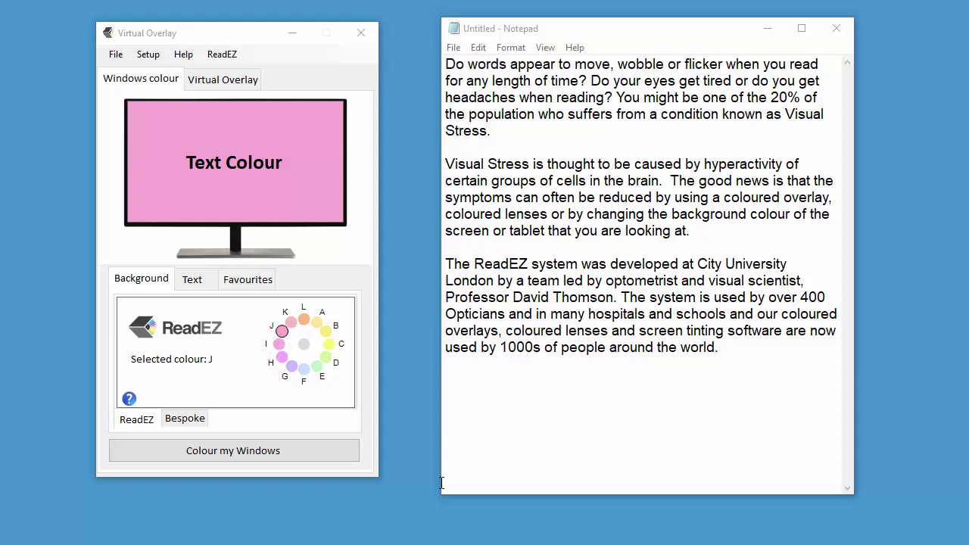
pyautogui.moveTo(229, 41)
pyautogui.mouseDown()
pyautogui.moveTo(253, 37)
pyautogui.moveTo(236, 31)
pyautogui.mouseUp()
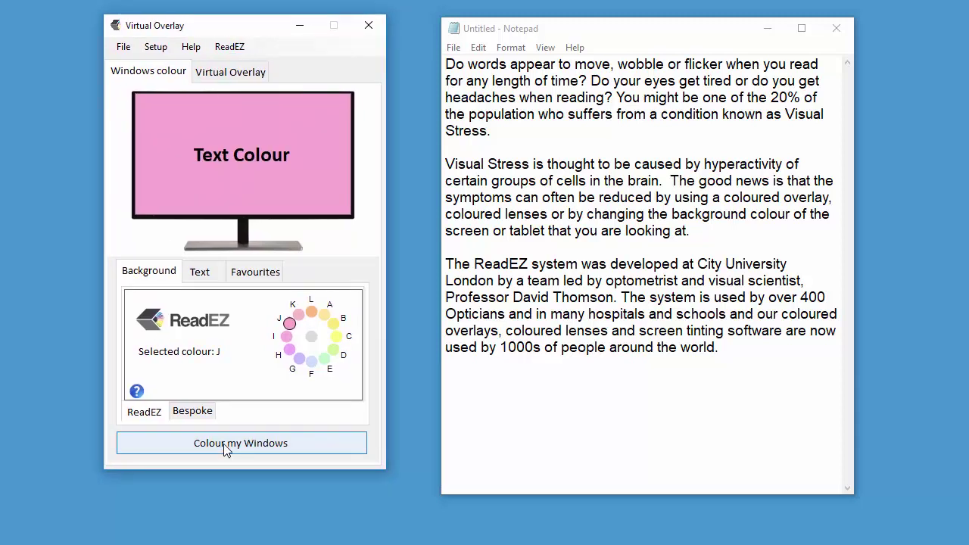
pyautogui.click(220, 79)
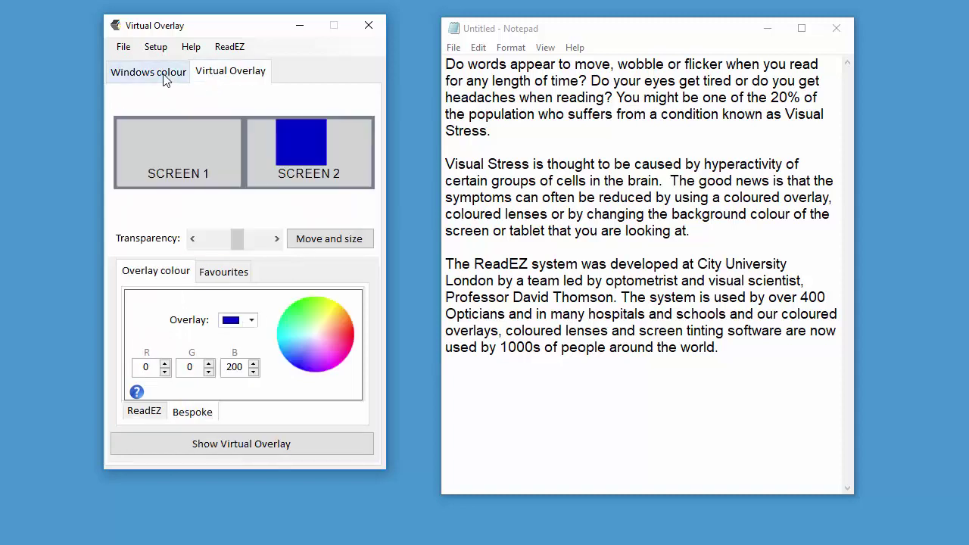
pyautogui.click(162, 76)
pyautogui.click(215, 77)
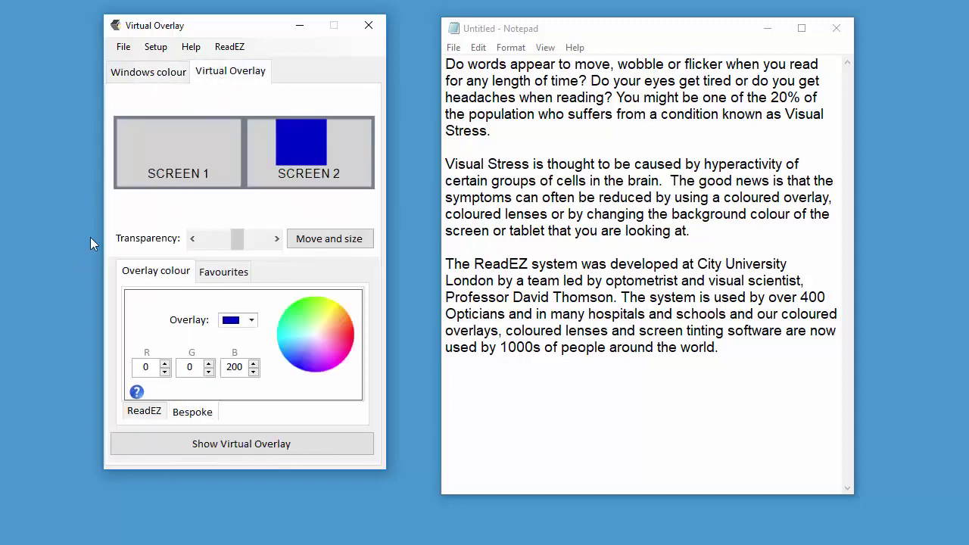
pyautogui.click(158, 78)
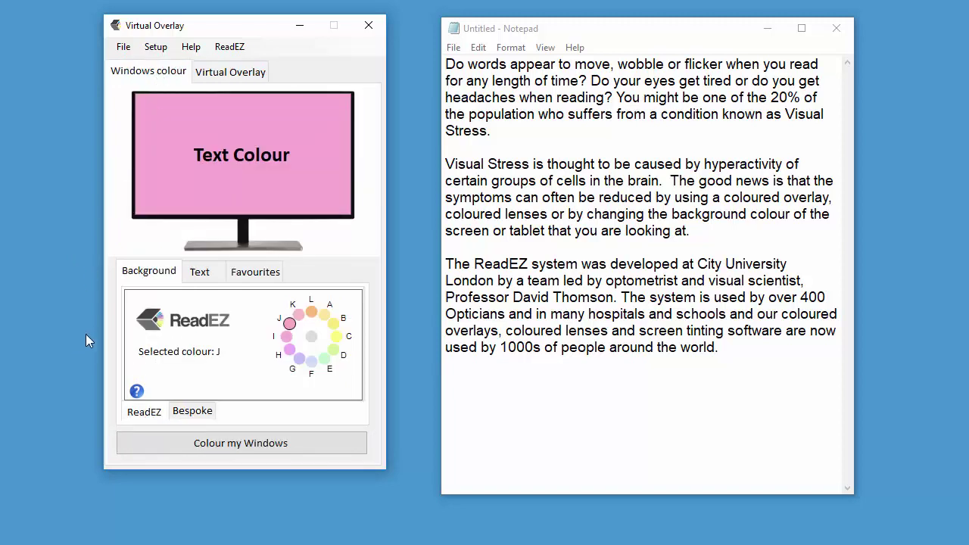
# Step: Try ReadEZ colours I, H and G, then apply pale blue colour F to Windows
pyautogui.moveTo(600, 31); pyautogui.dragTo(561, 24)
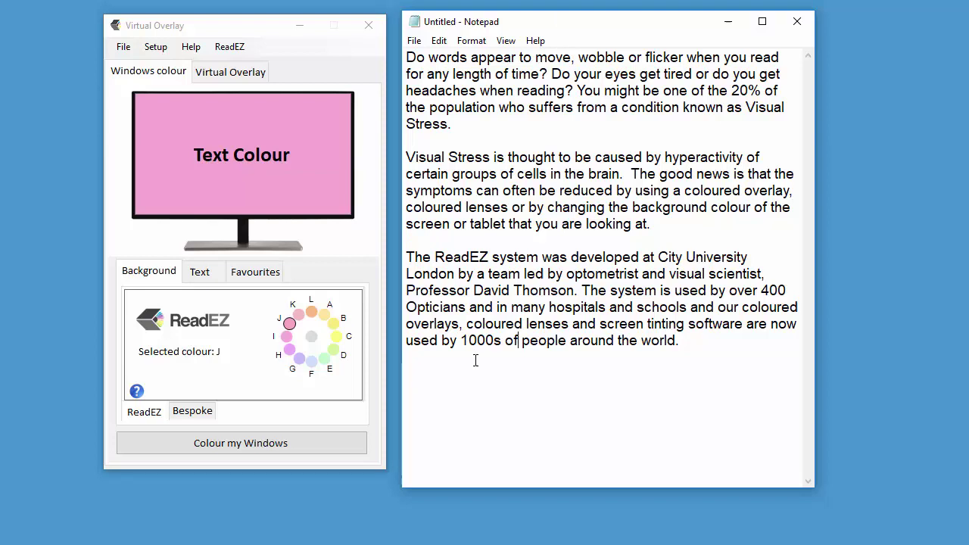
pyautogui.click(286, 335)
pyautogui.click(288, 349)
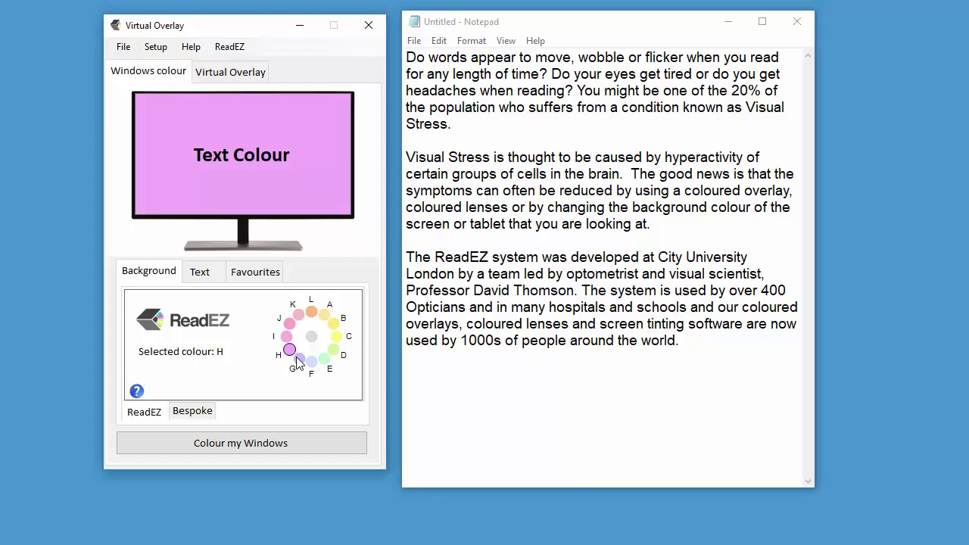
pyautogui.click(299, 359)
pyautogui.click(310, 363)
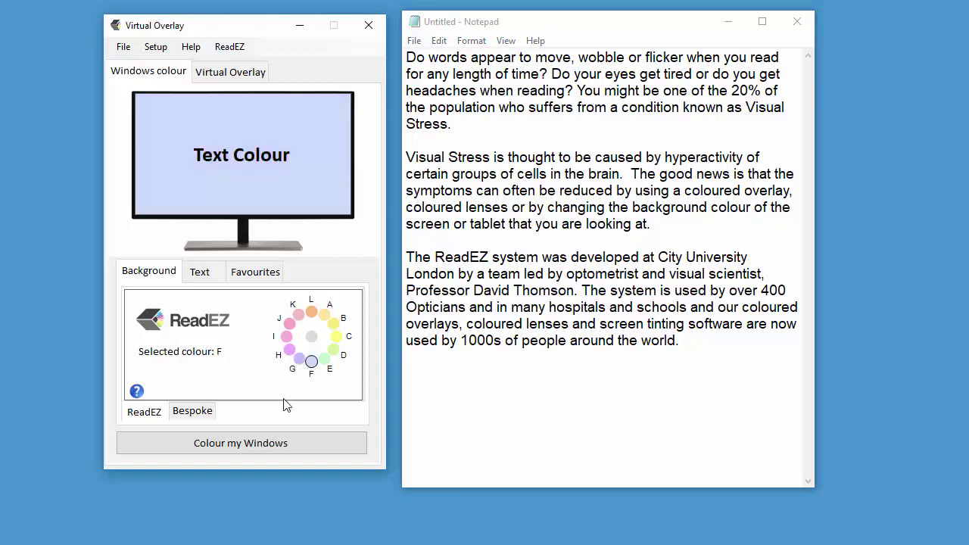
pyautogui.click(260, 440)
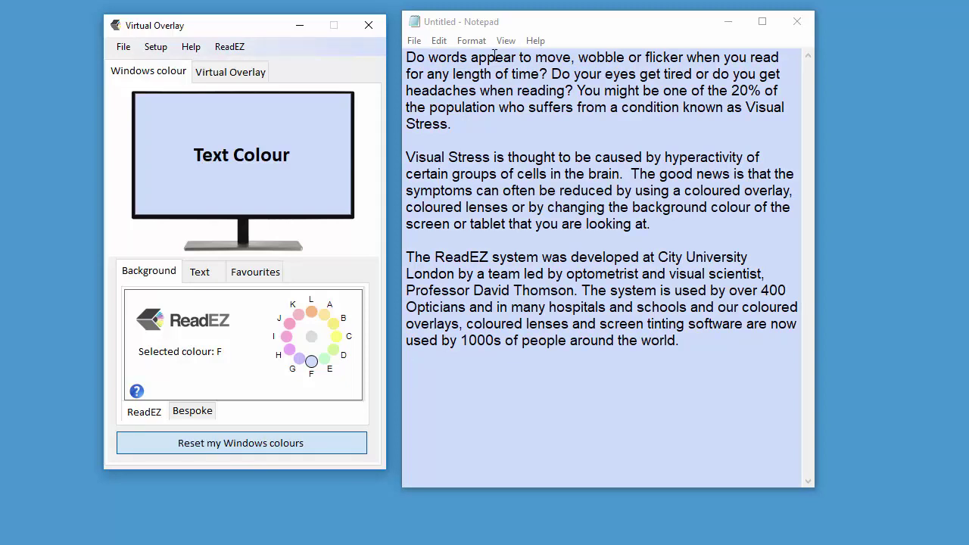
# Step: Cycle the Notepad background through colours C to H, settling on soft pink colour I
pyautogui.moveTo(507, 27); pyautogui.dragTo(525, 26)
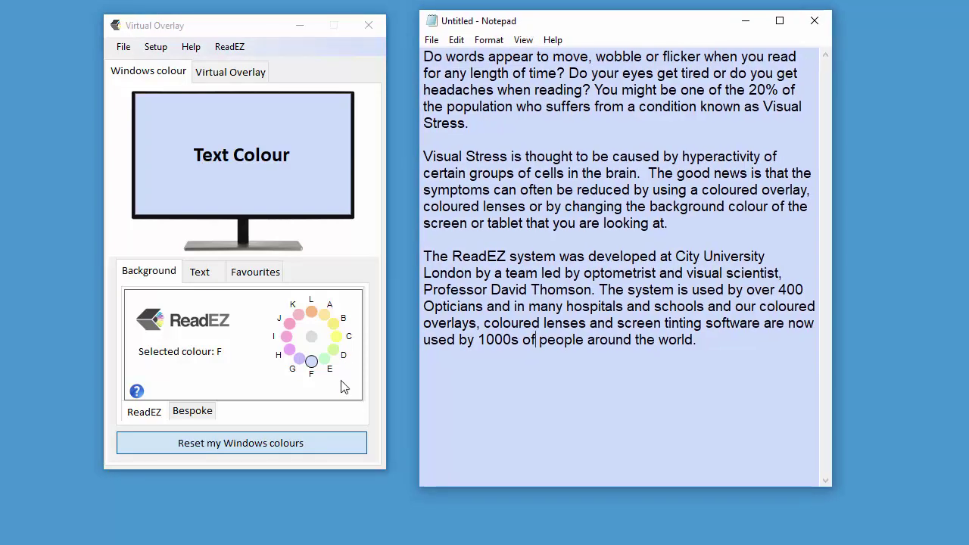
pyautogui.click(324, 357)
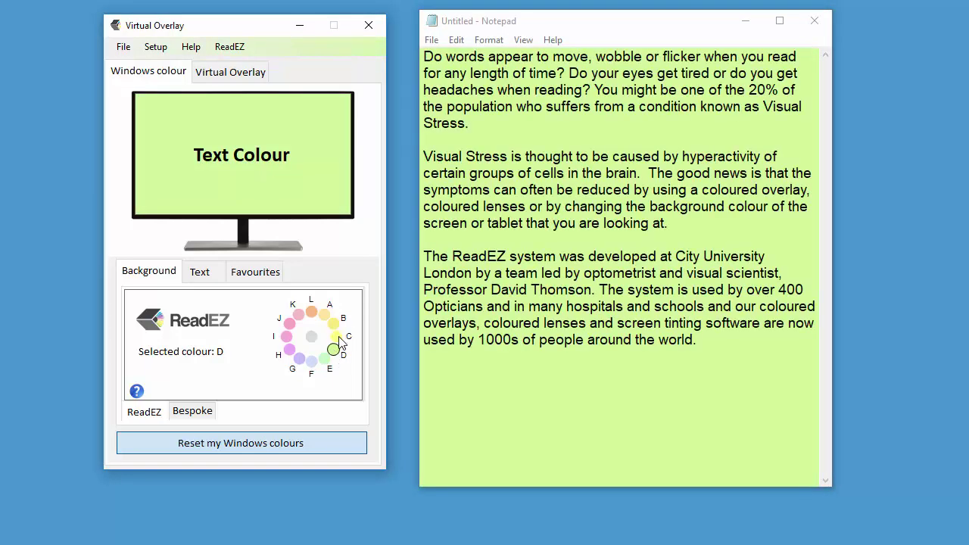
pyautogui.click(336, 334)
pyautogui.click(333, 350)
pyautogui.click(324, 359)
pyautogui.click(312, 362)
pyautogui.click(289, 350)
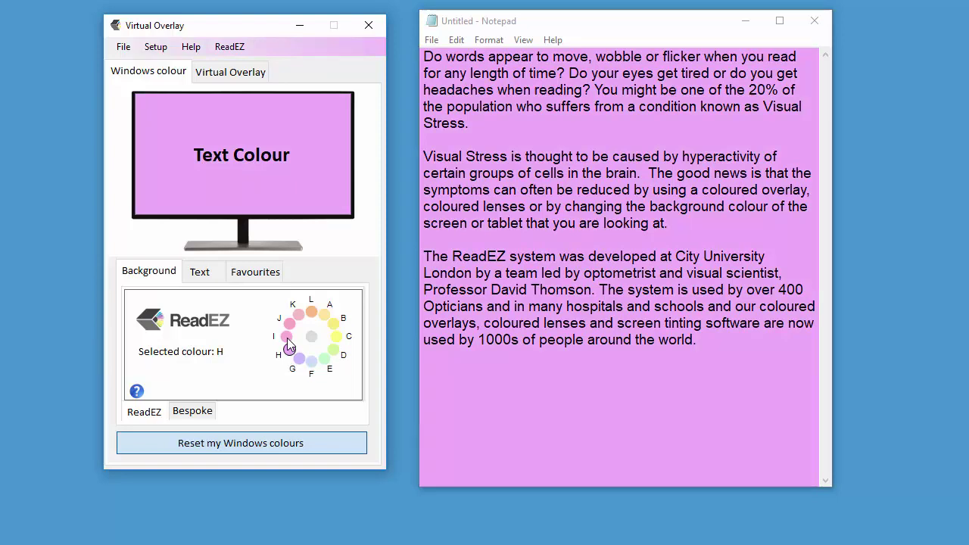
pyautogui.click(286, 338)
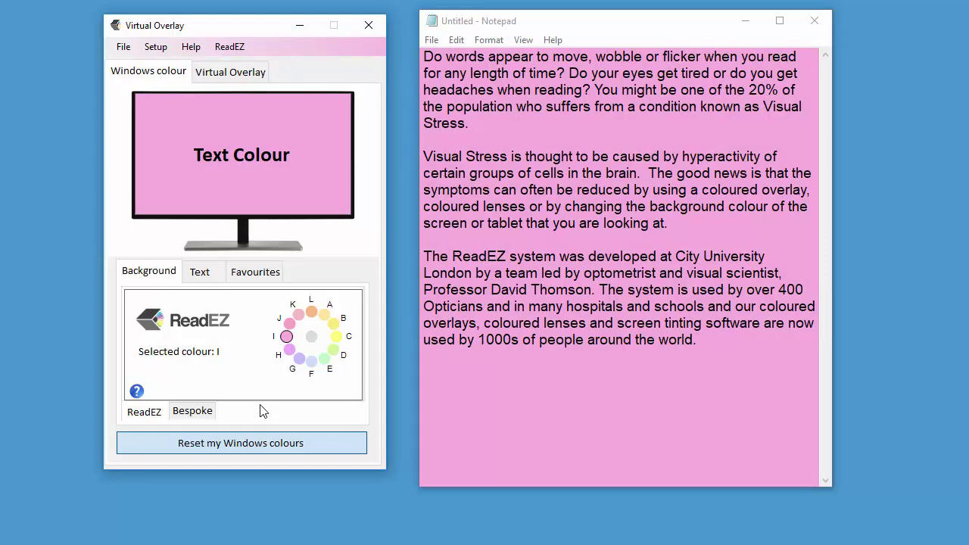
# Step: Make Notepad's text blue (100, 108, 255) and save the pink-and-blue pair as Favourite 1
pyautogui.click(201, 277)
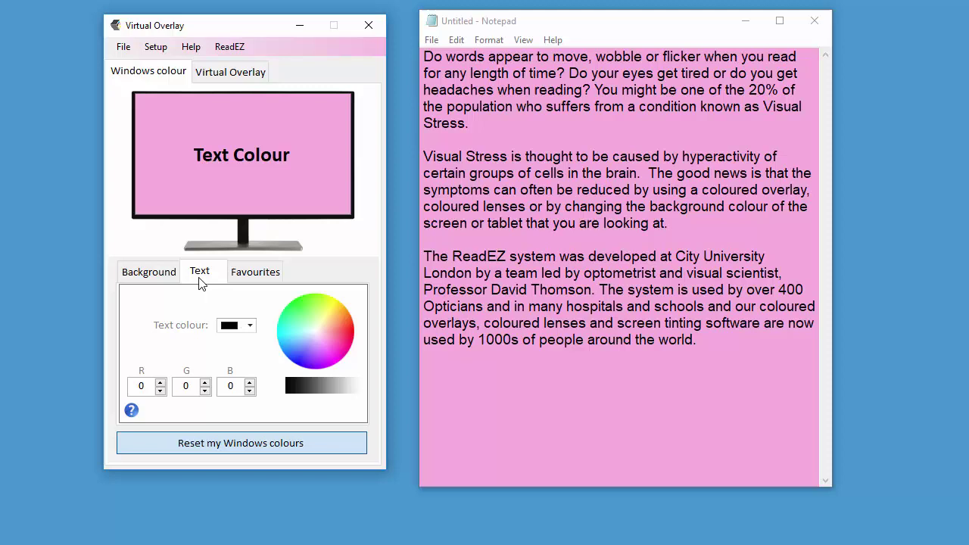
pyautogui.click(291, 318)
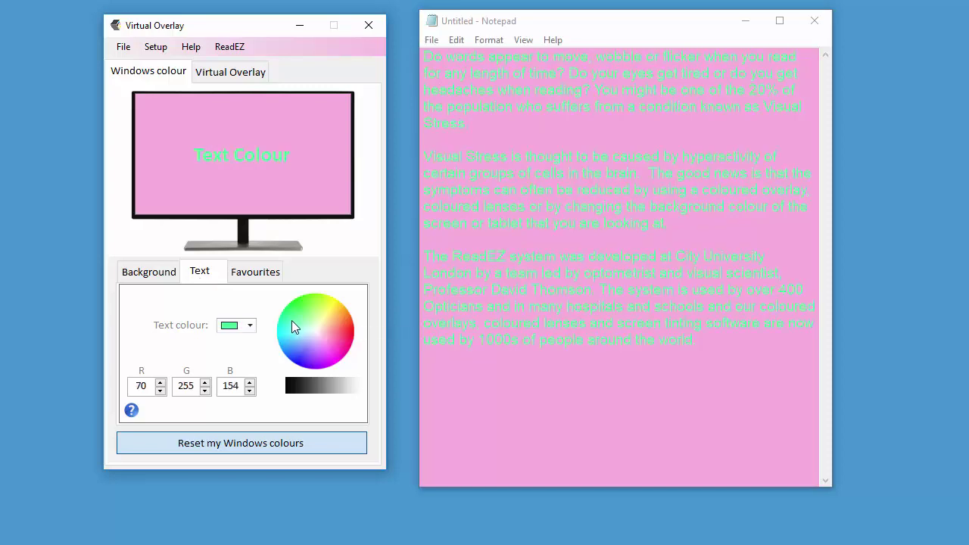
pyautogui.click(294, 343)
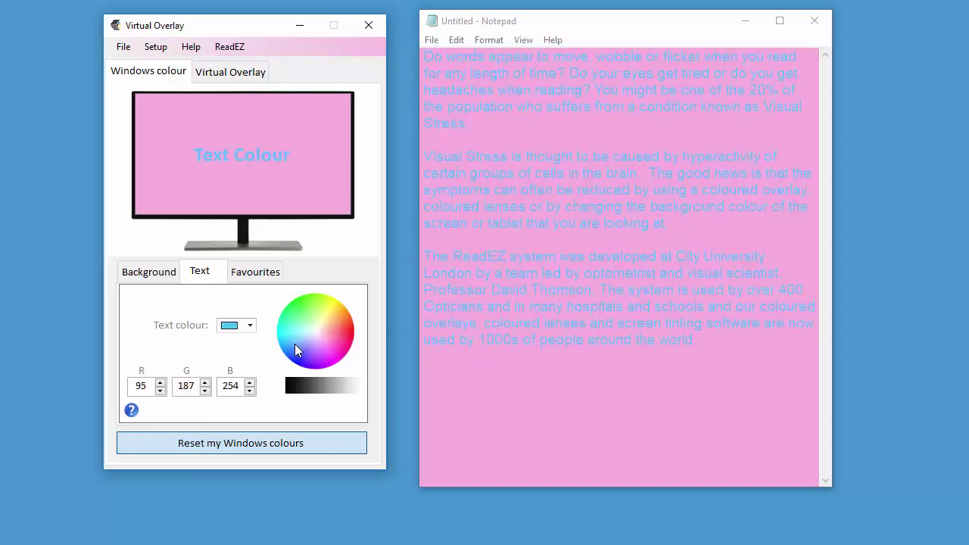
pyautogui.click(330, 370)
pyautogui.click(345, 330)
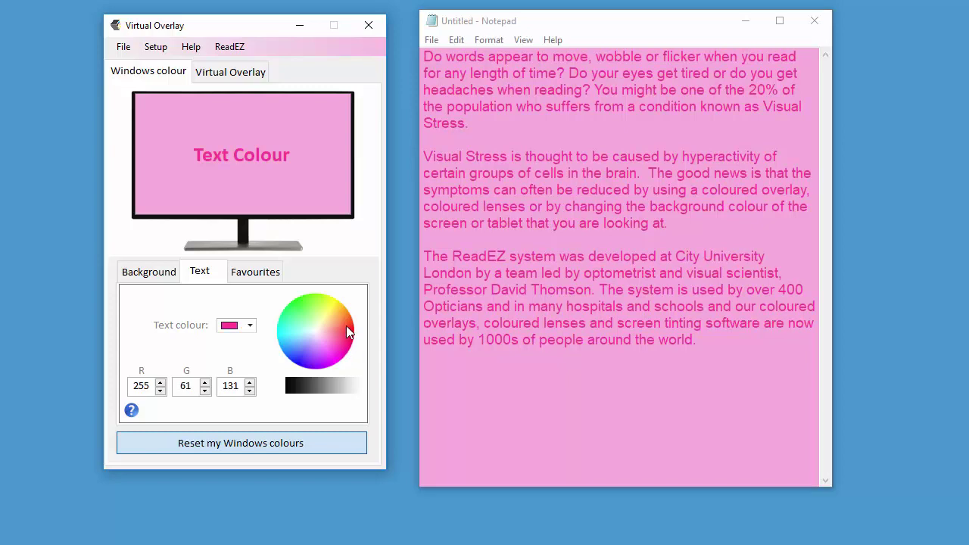
pyautogui.click(337, 317)
pyautogui.click(328, 310)
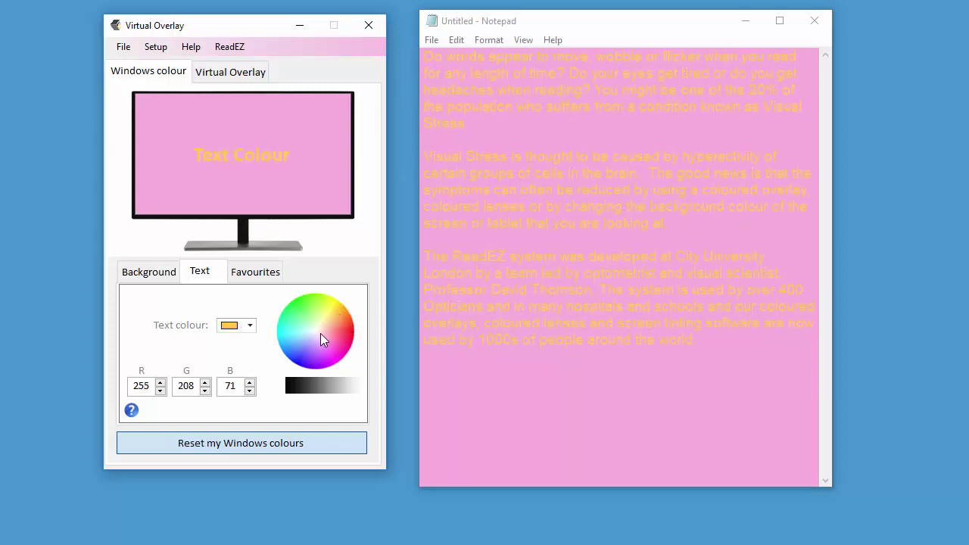
pyautogui.click(306, 357)
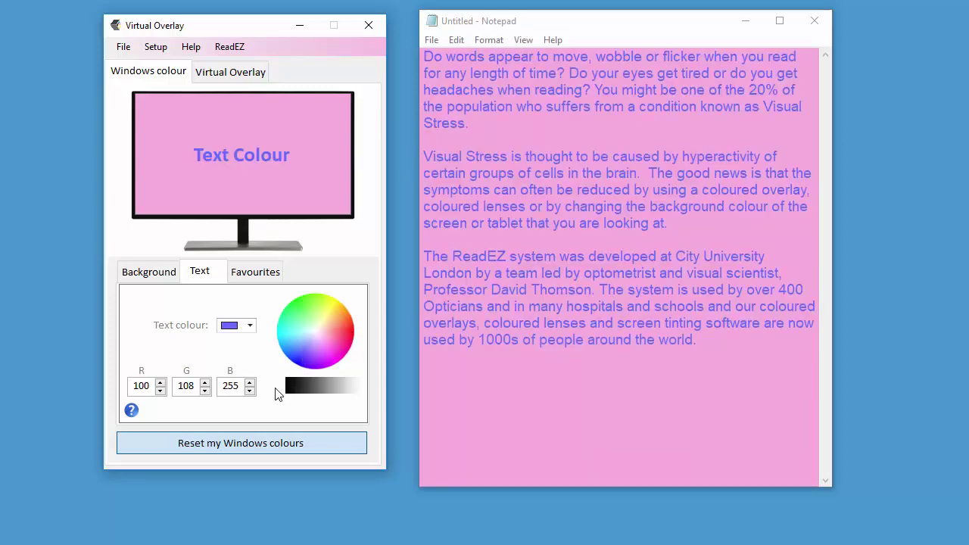
pyautogui.click(258, 278)
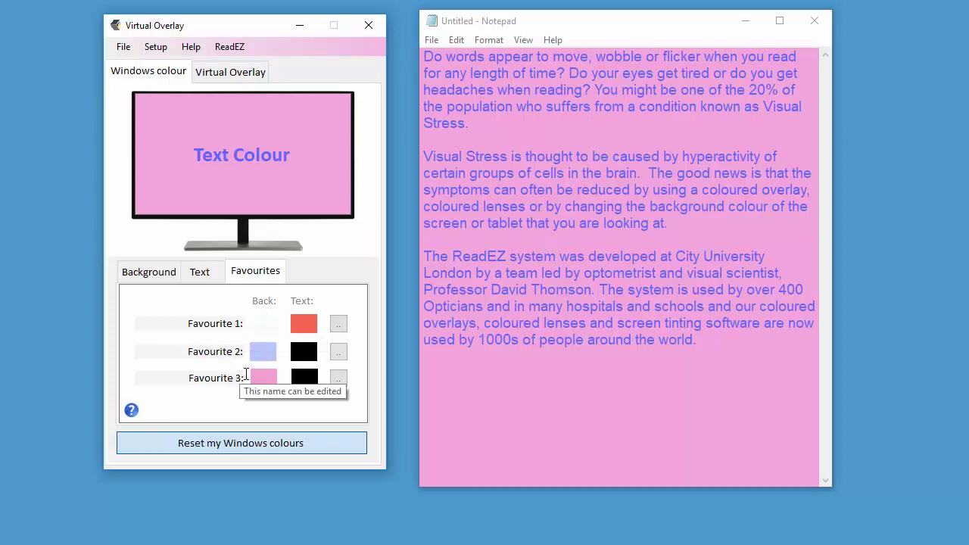
pyautogui.click(338, 323)
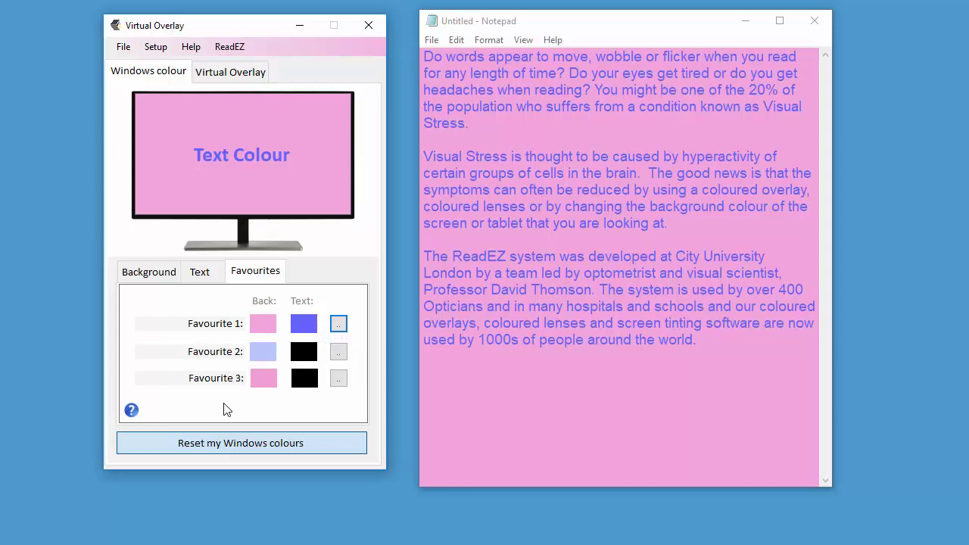
# Step: Switch to Bespoke background colours and, after trying green, light blue and purple, choose pink (255, 82, 128)
pyautogui.click(160, 279)
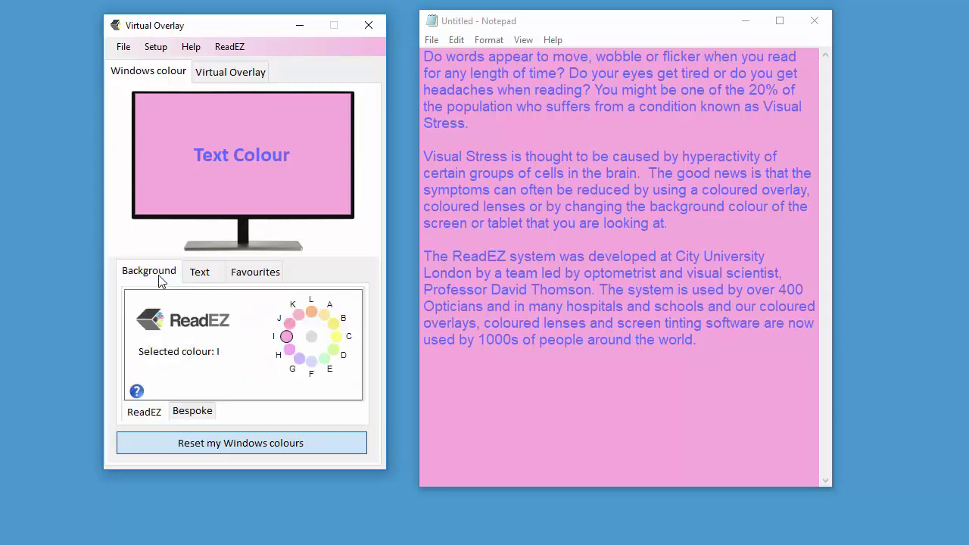
pyautogui.click(195, 413)
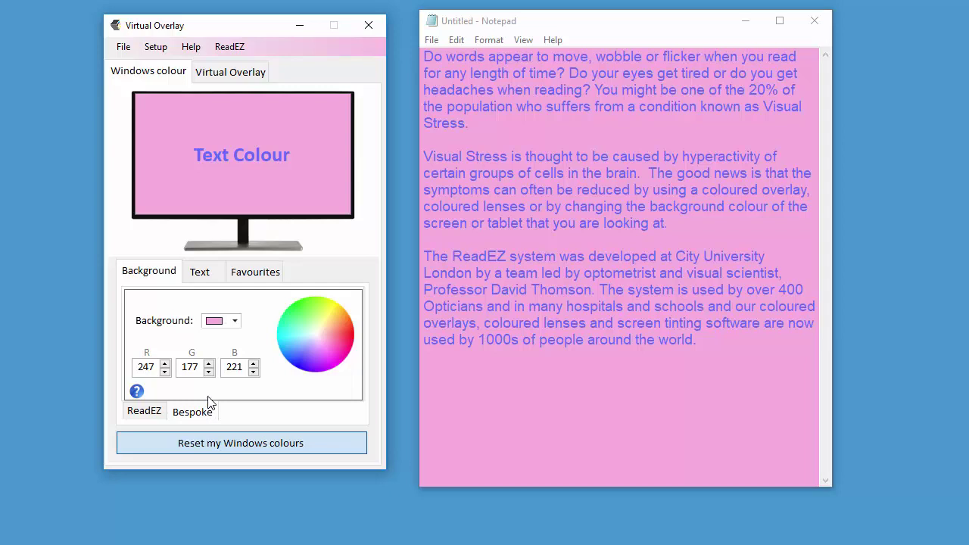
pyautogui.click(299, 317)
pyautogui.click(286, 355)
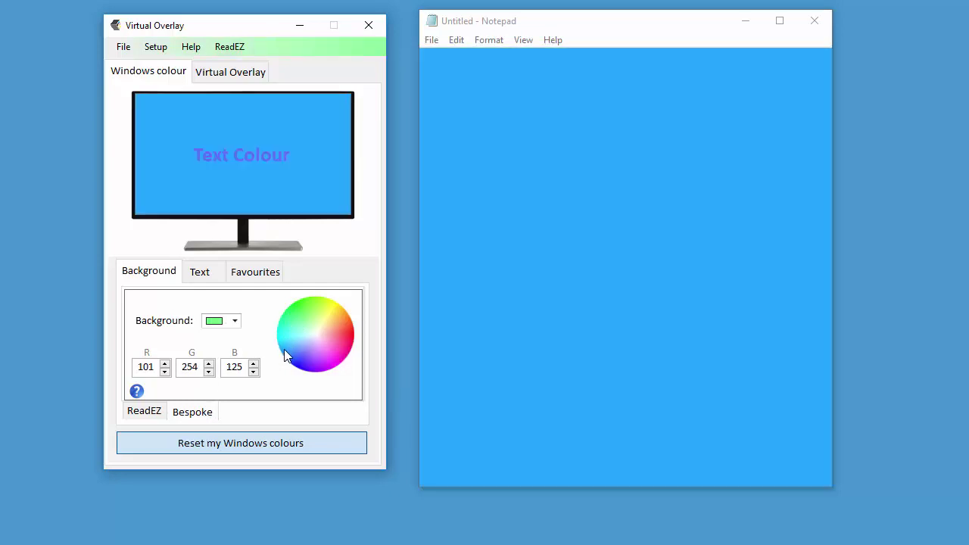
pyautogui.click(330, 360)
pyautogui.click(335, 328)
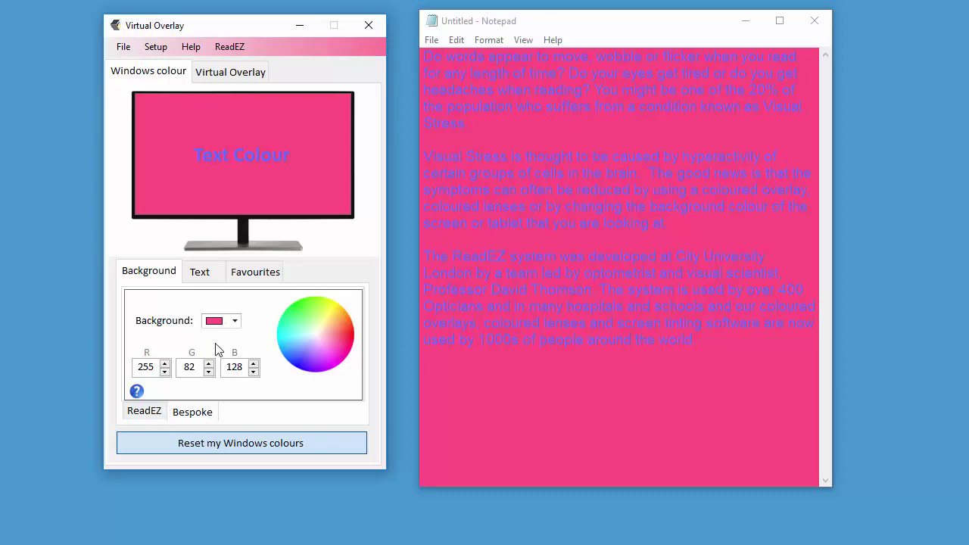
# Step: Choose light blue 41BFFA (65, 191, 250) in the Select Color dialog as the background
pyautogui.click(234, 320)
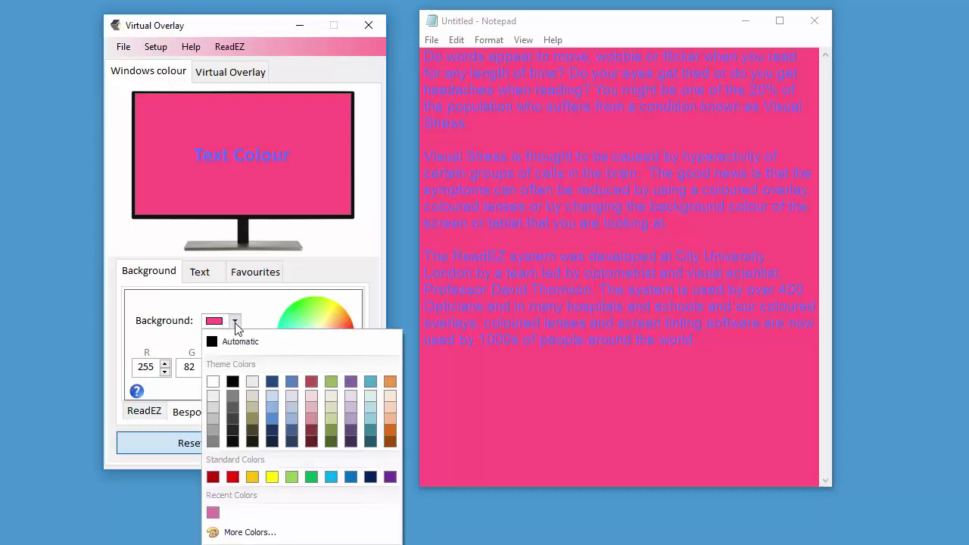
pyautogui.click(243, 532)
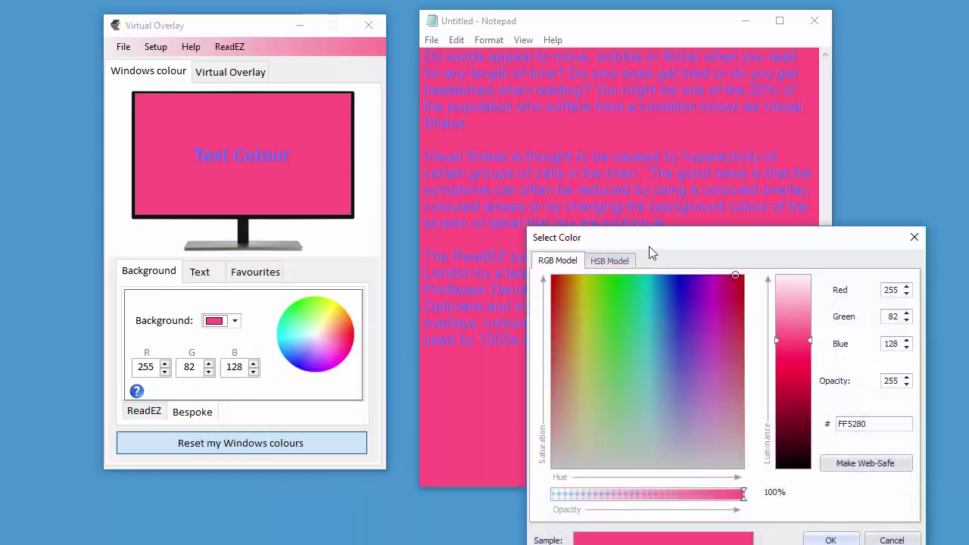
pyautogui.moveTo(649, 248); pyautogui.dragTo(529, 143)
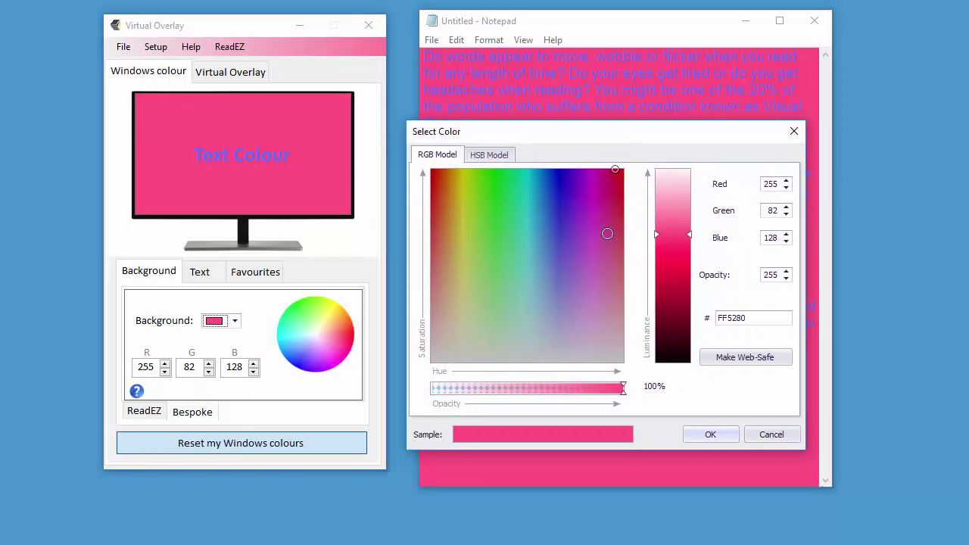
pyautogui.moveTo(657, 234); pyautogui.dragTo(657, 241)
pyautogui.click(563, 181)
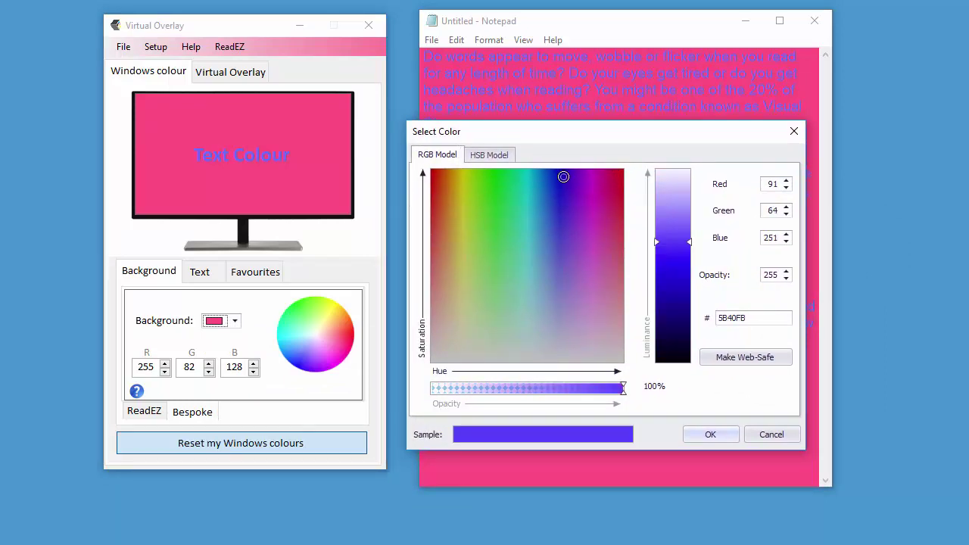
pyautogui.click(536, 179)
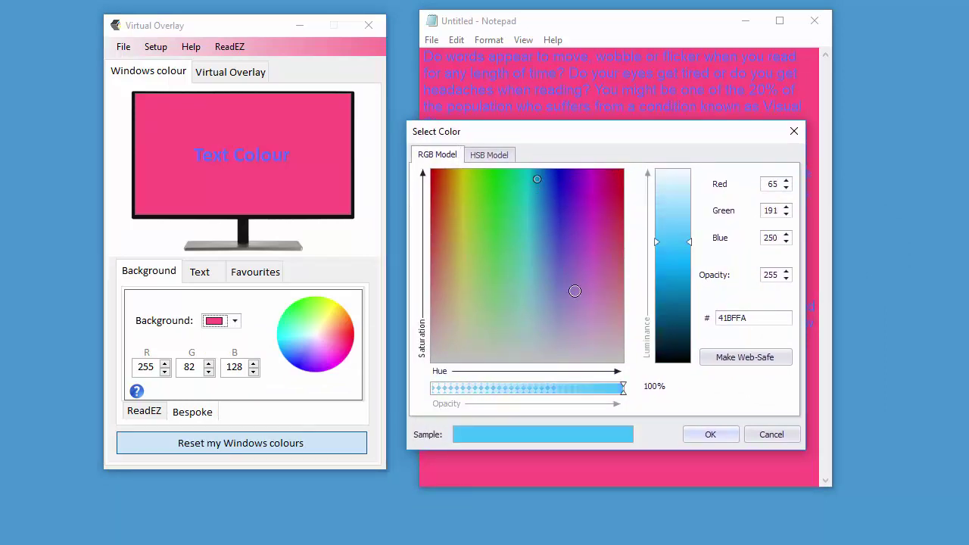
pyautogui.click(708, 435)
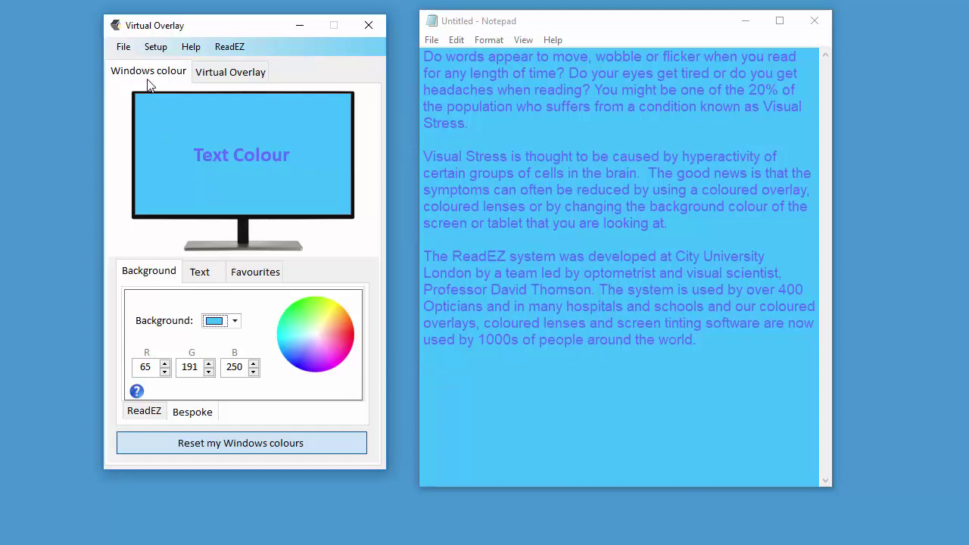
# Step: Reset the Windows colours to their defaults
pyautogui.click(219, 444)
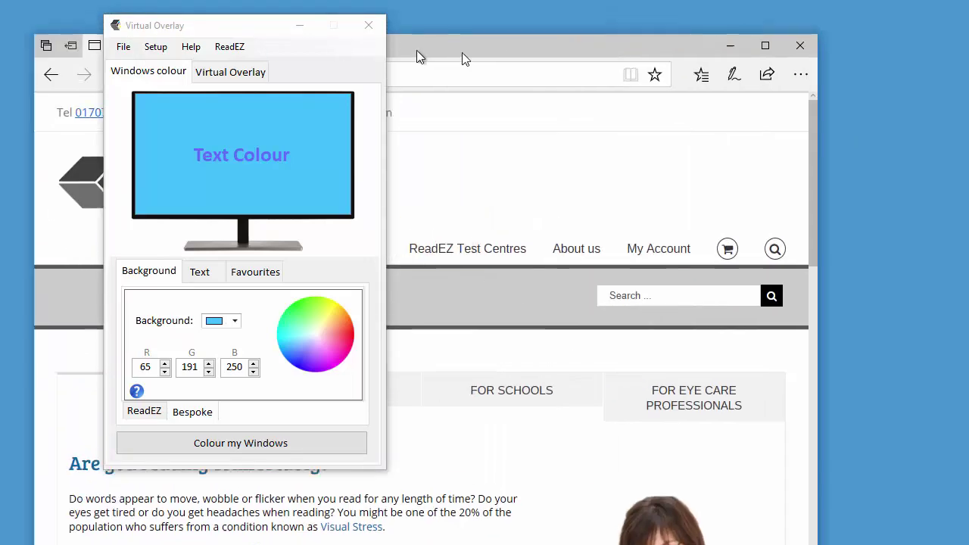
# Step: Move and narrow the Edge window showing readez.co.uk so it sits beside Virtual Overlay
pyautogui.moveTo(417, 55); pyautogui.dragTo(567, 20)
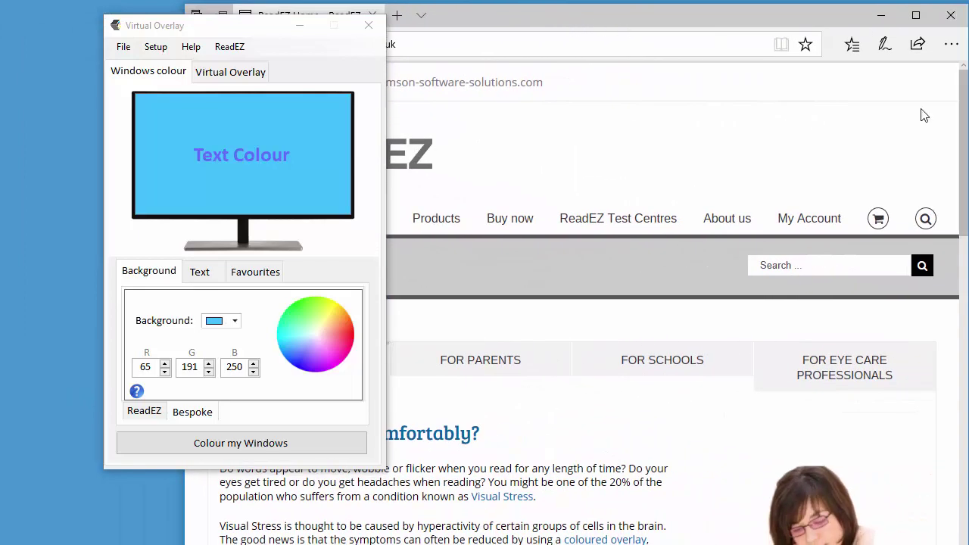
pyautogui.moveTo(960, 176); pyautogui.dragTo(735, 143)
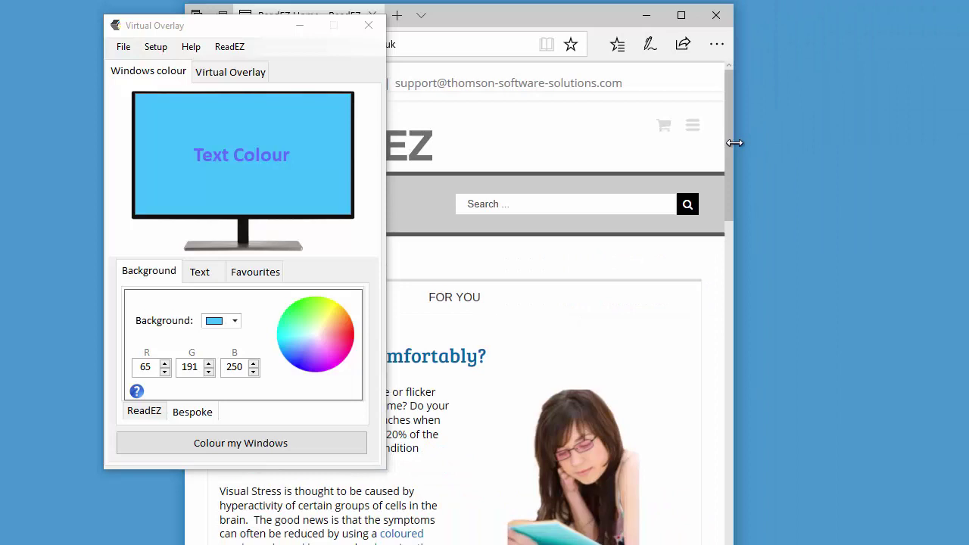
pyautogui.moveTo(551, 29); pyautogui.dragTo(693, 24)
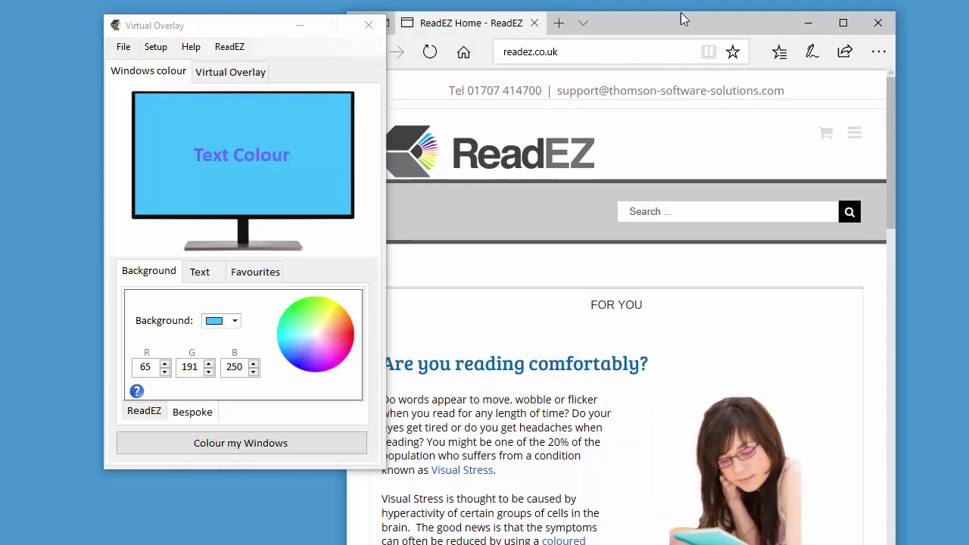
pyautogui.moveTo(679, 19); pyautogui.dragTo(730, 7)
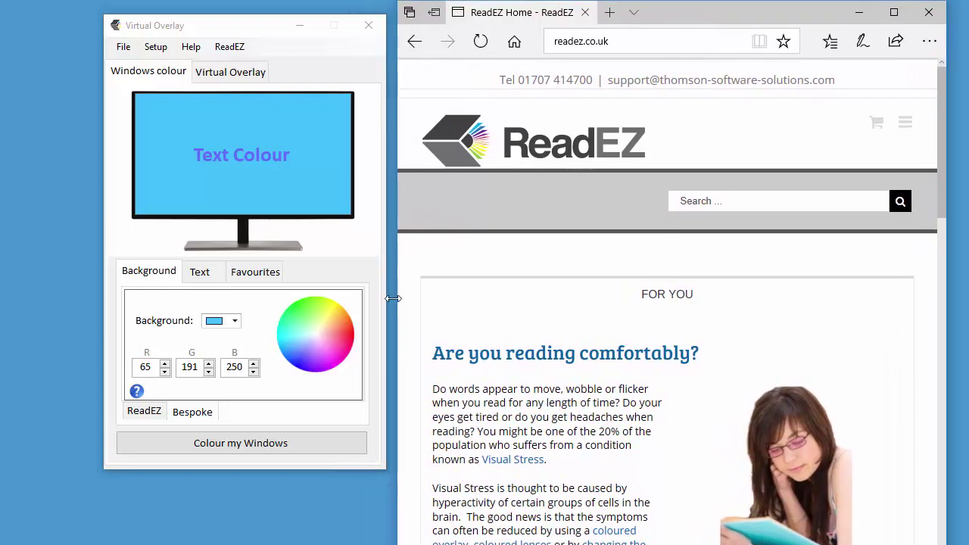
# Step: Apply then reset the Windows colours, shorten the browser, and nudge the app window left
pyautogui.click(269, 445)
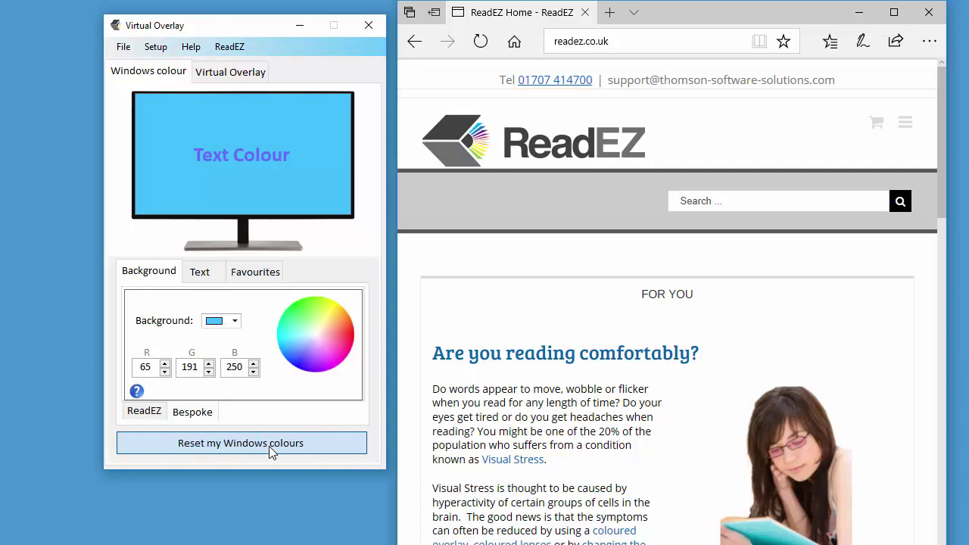
pyautogui.click(269, 446)
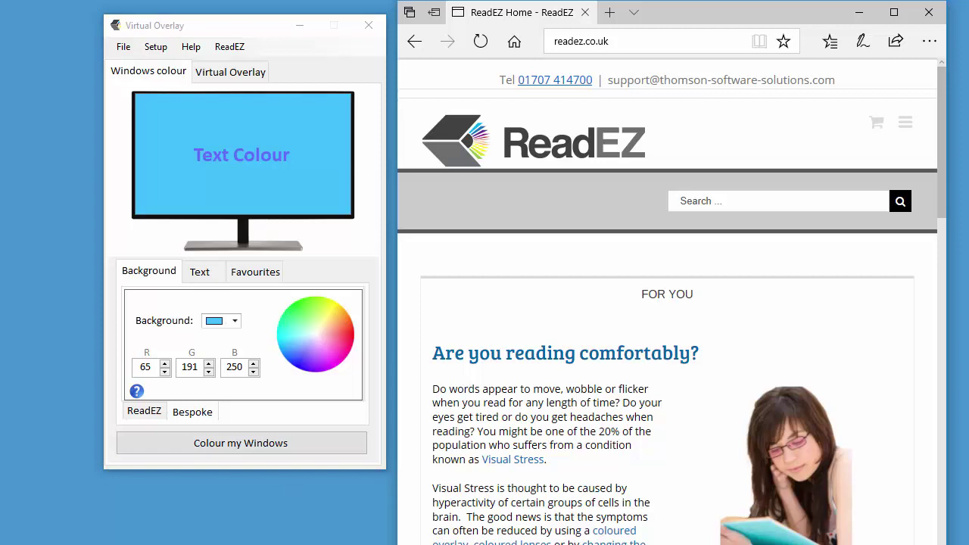
pyautogui.moveTo(476, 525); pyautogui.dragTo(474, 501)
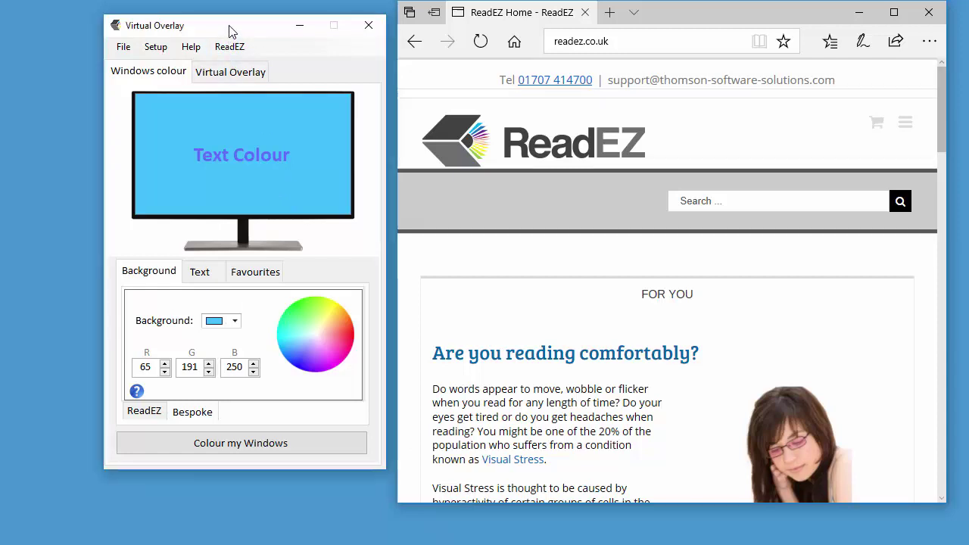
pyautogui.moveTo(228, 26); pyautogui.dragTo(168, 21)
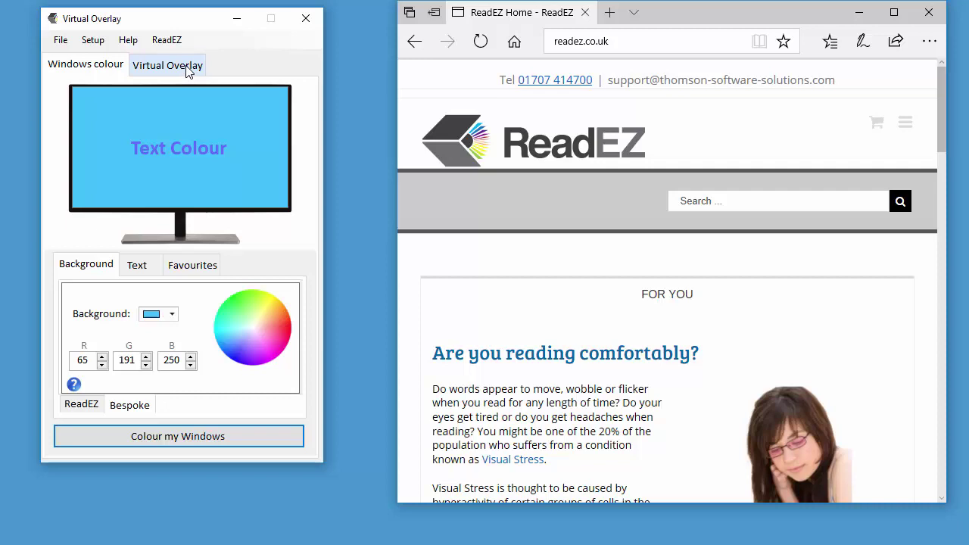
# Step: Show the Virtual Overlay settings with Screen 2 and a dark blue (0, 0, 200) overlay
pyautogui.click(189, 69)
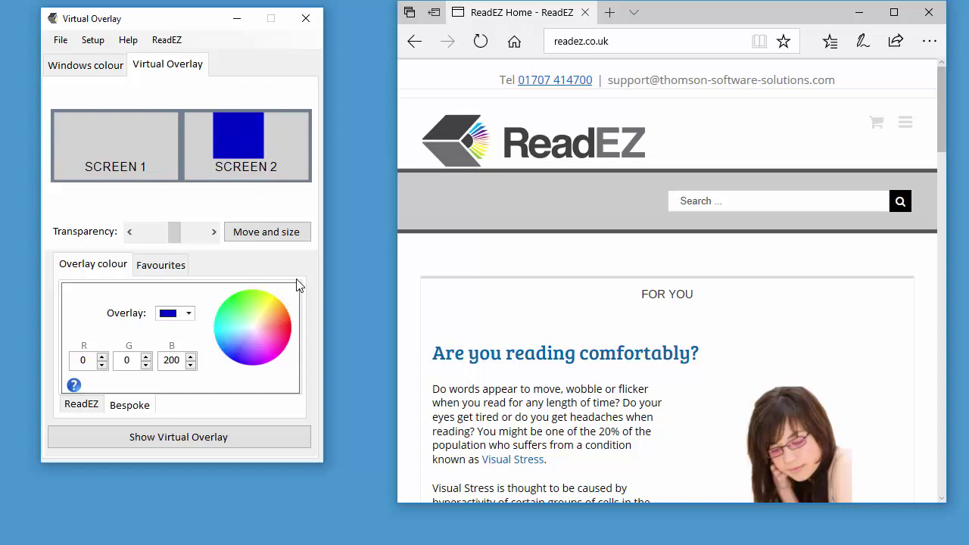
# Step: Position and stretch the blue overlay across the ReadEZ browser window, then save its placement
pyautogui.click(275, 236)
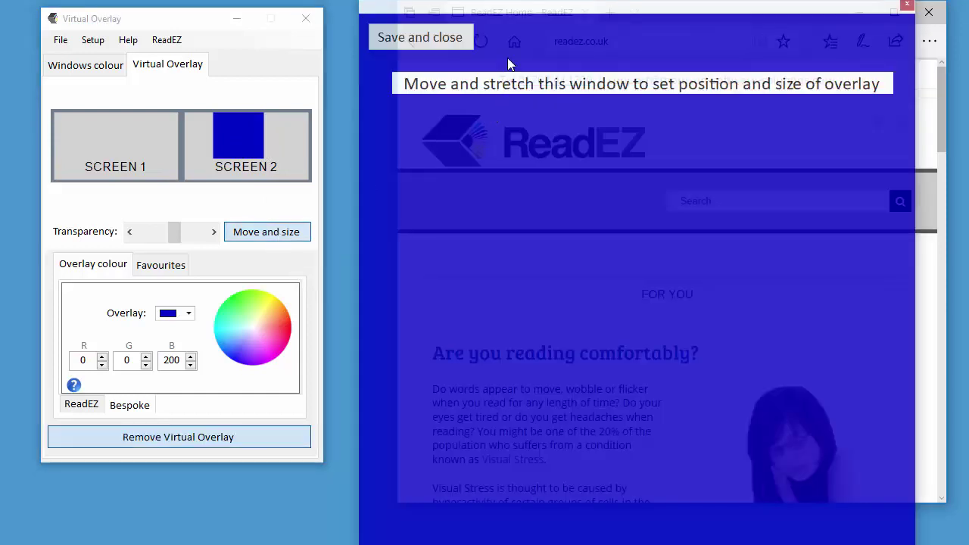
pyautogui.moveTo(589, 8); pyautogui.dragTo(643, 5)
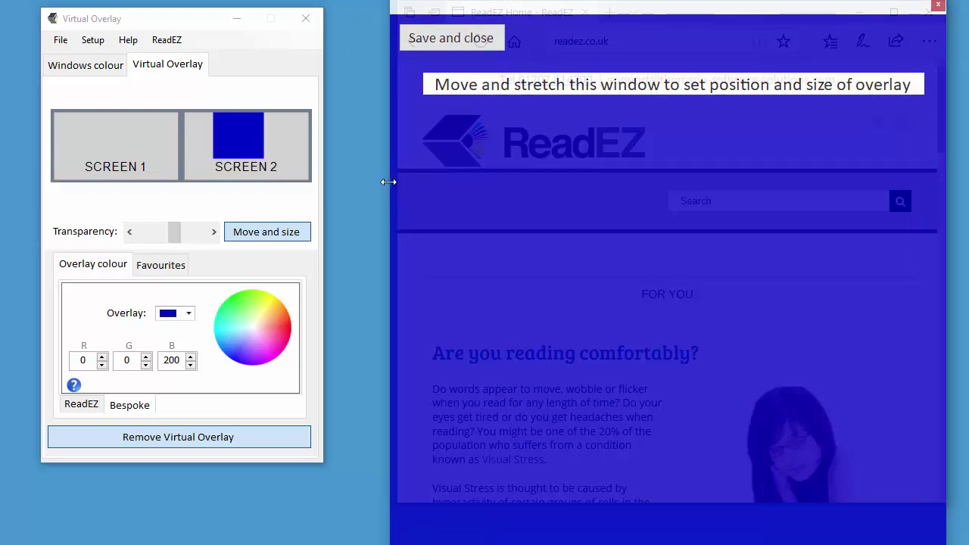
pyautogui.moveTo(390, 181); pyautogui.dragTo(368, 151)
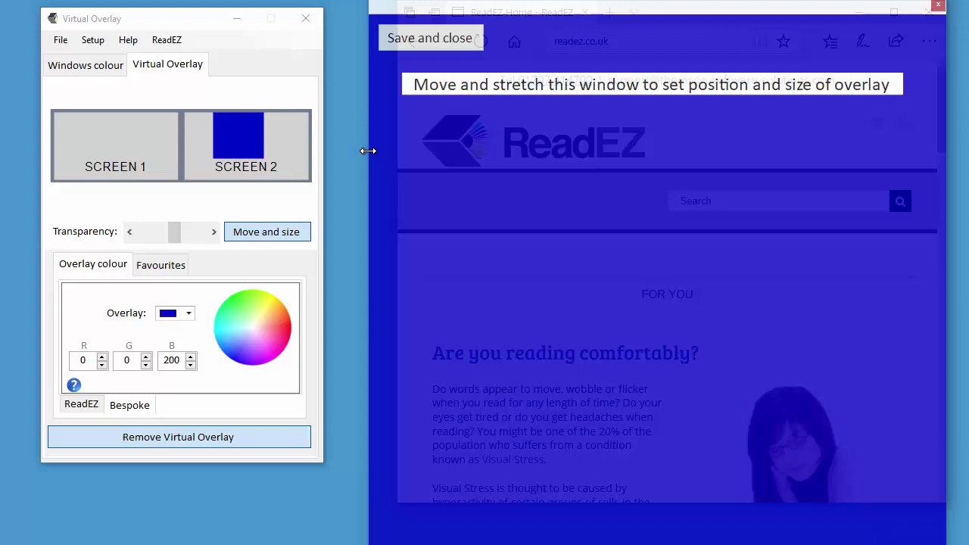
pyautogui.click(421, 46)
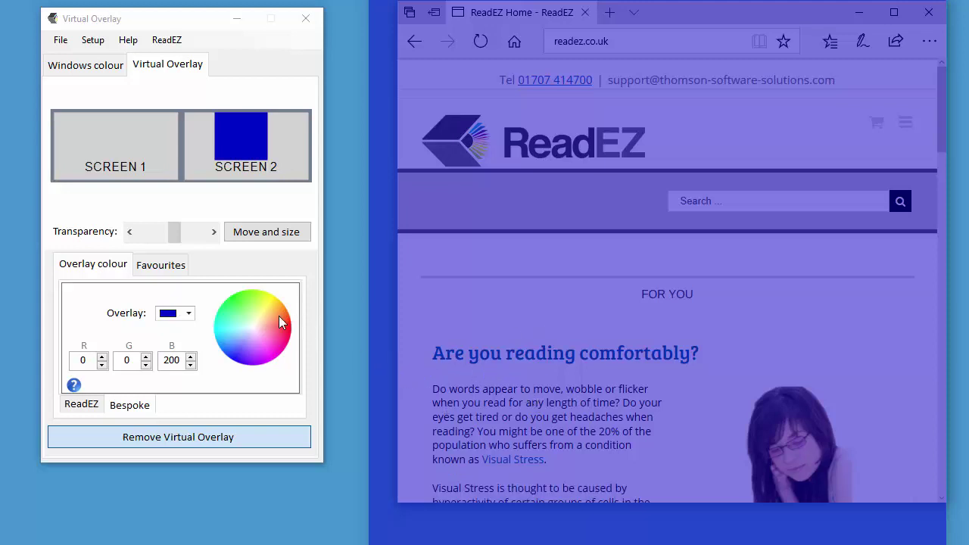
# Step: Try green, light blue, red and pink overlay colours from the colour wheel
pyautogui.click(234, 304)
pyautogui.click(231, 317)
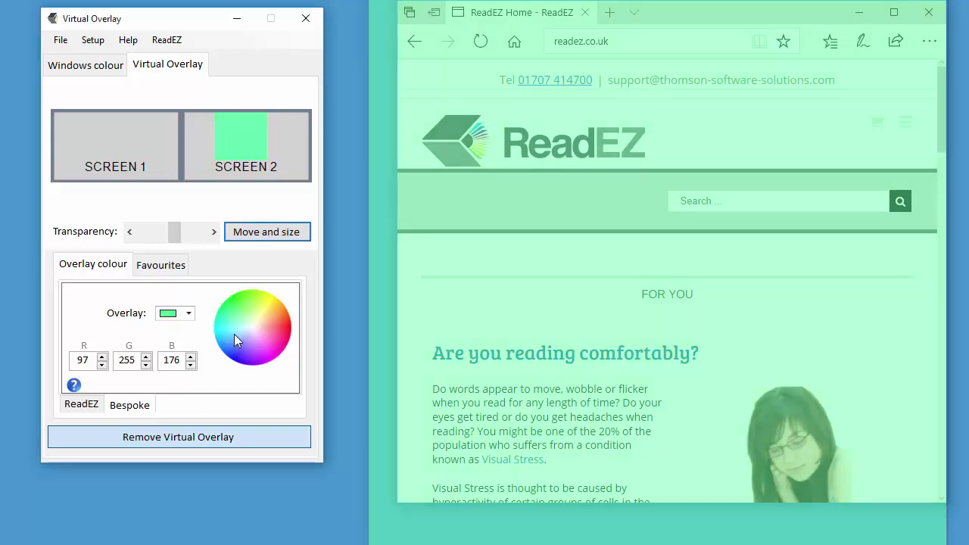
pyautogui.click(238, 341)
pyautogui.click(244, 348)
pyautogui.click(283, 324)
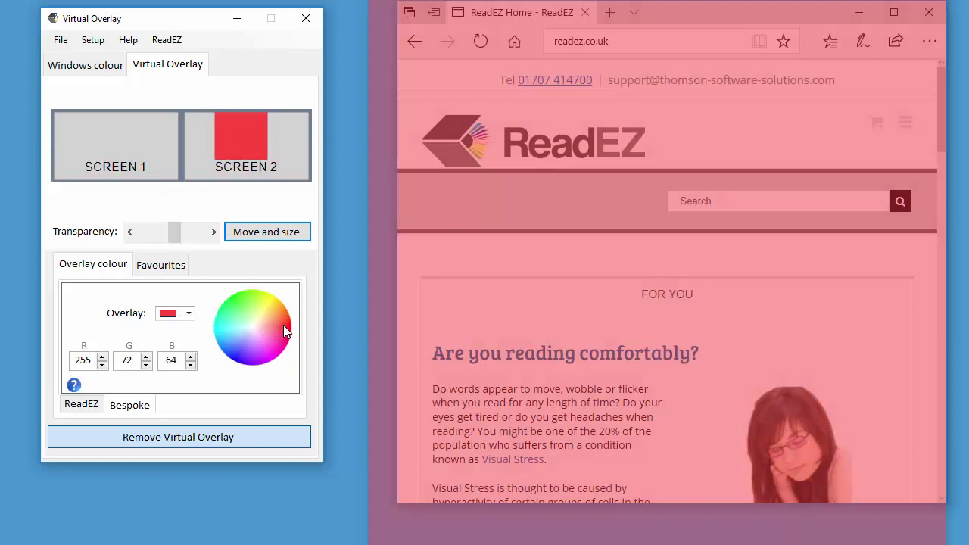
pyautogui.click(272, 348)
pyautogui.click(95, 357)
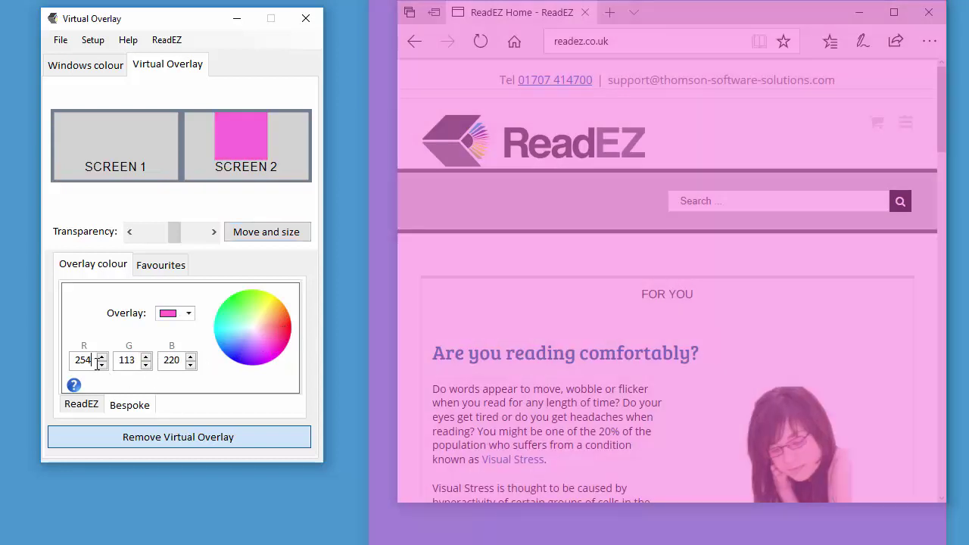
# Step: Set the overlay to magenta FD44CF (253, 68, 207) through More Colors
pyautogui.click(188, 313)
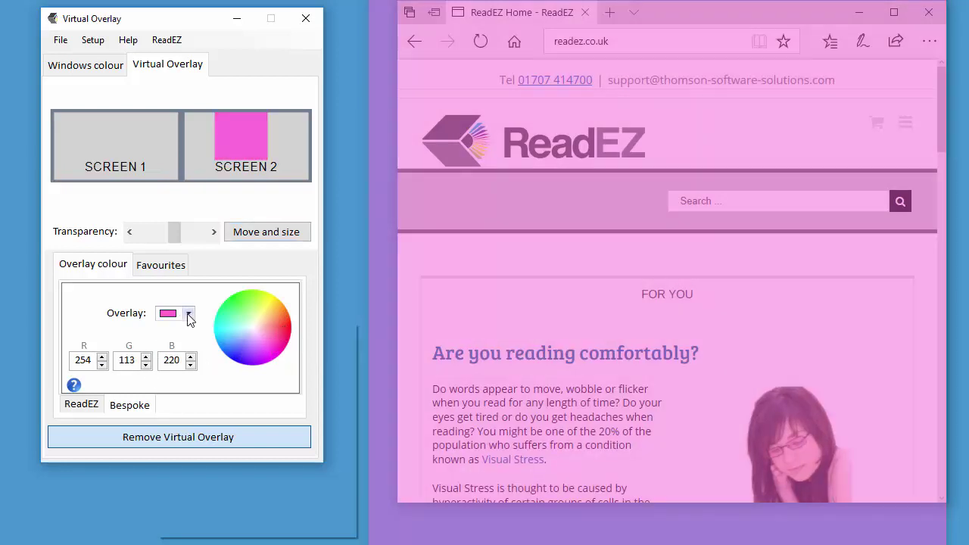
pyautogui.click(182, 526)
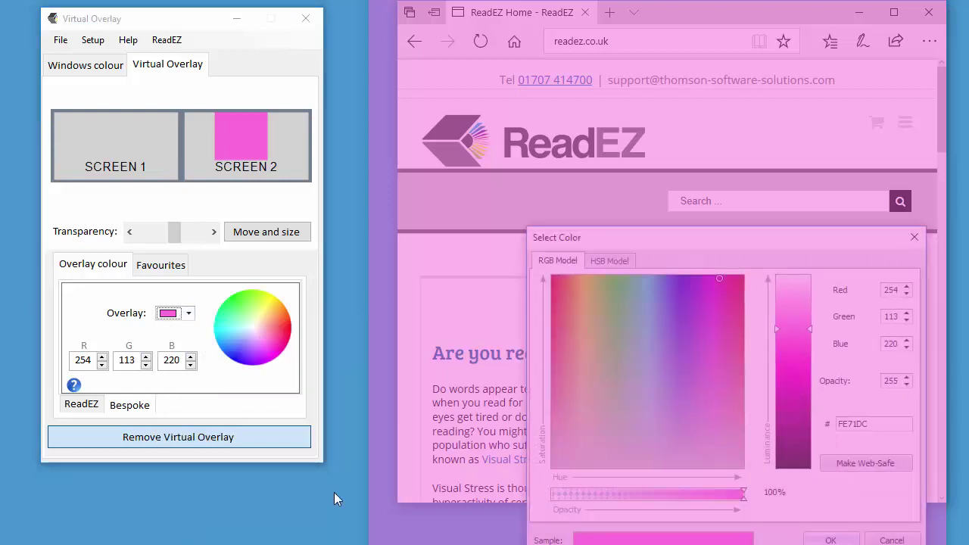
pyautogui.click(791, 344)
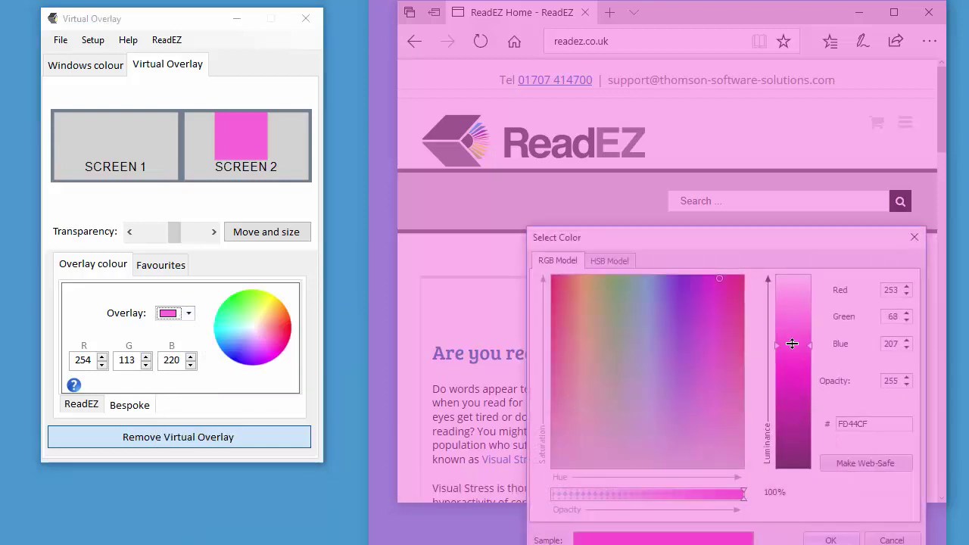
pyautogui.click(830, 539)
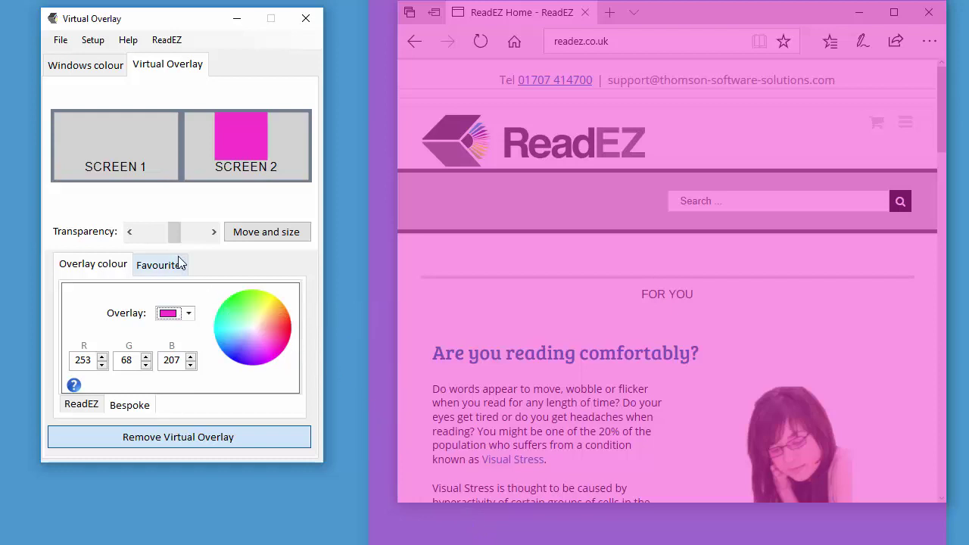
# Step: Make the pink overlay more transparent, then remove the virtual overlay entirely
pyautogui.moveTo(178, 240)
pyautogui.mouseDown()
pyautogui.moveTo(156, 240)
pyautogui.moveTo(203, 239)
pyautogui.moveTo(163, 236)
pyautogui.mouseUp()
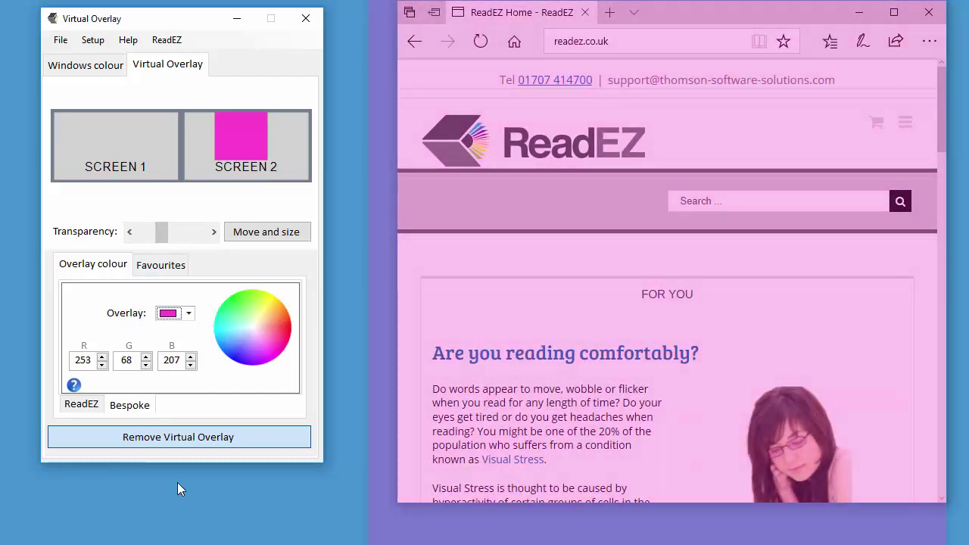
pyautogui.click(189, 445)
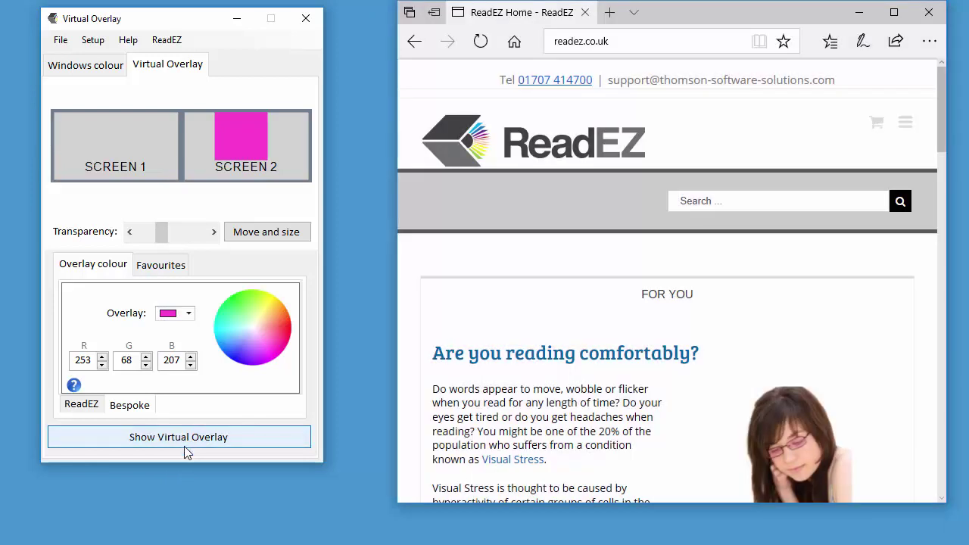
pyautogui.click(90, 69)
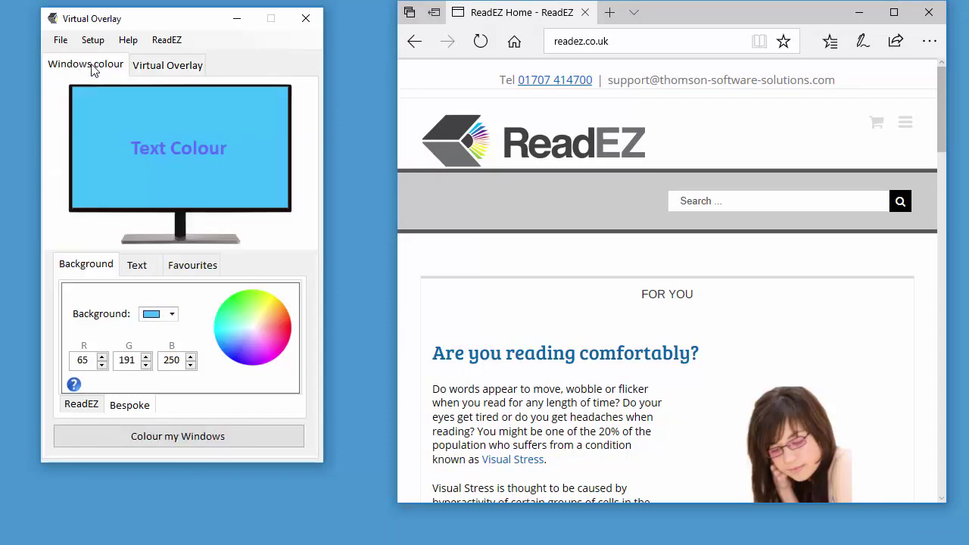
pyautogui.click(154, 69)
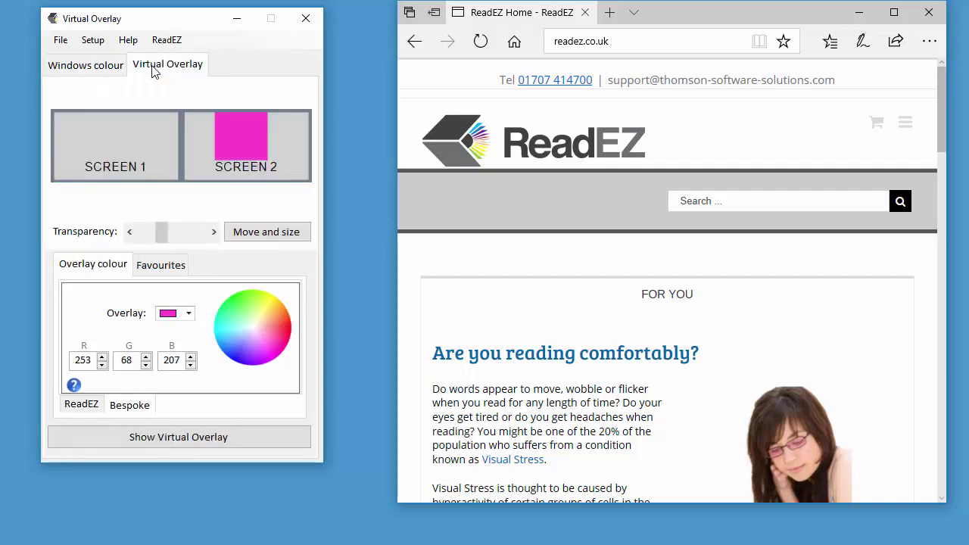